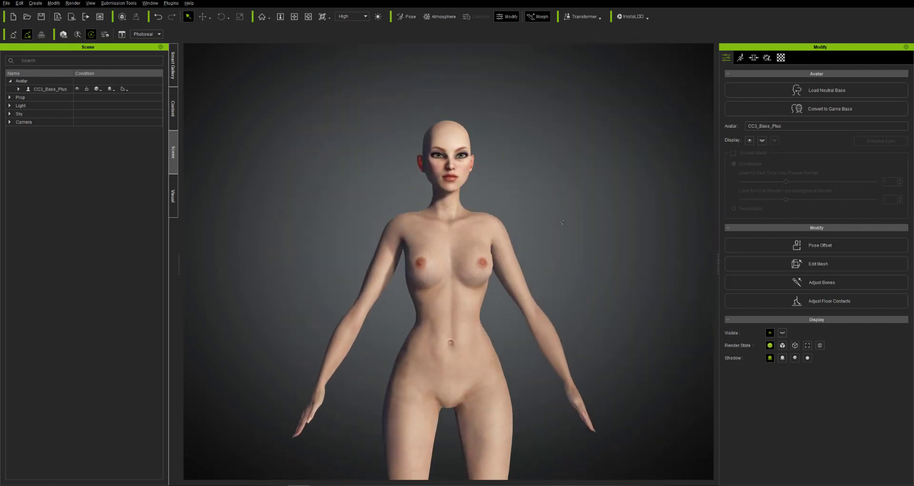
Send the CC3_Base_Plus avatar with all of its body sub-meshes to ZBrush through GoZ
click(136, 17)
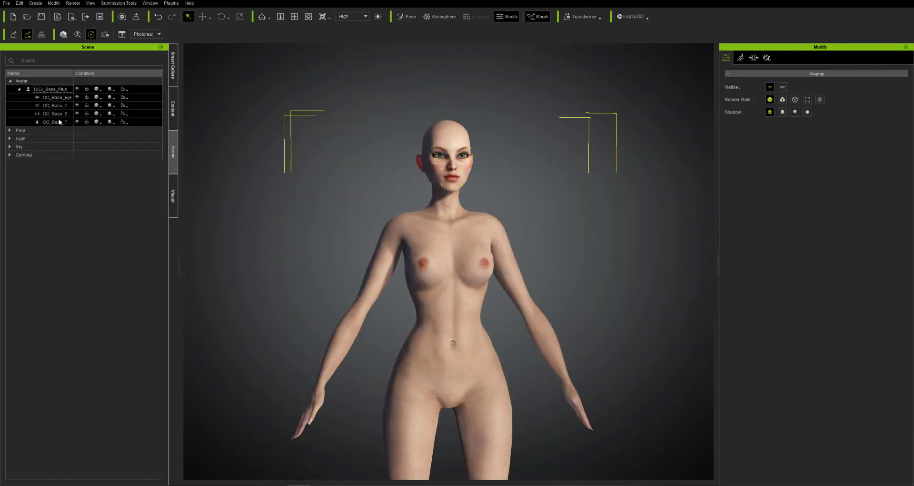
click(381, 196)
click(381, 196)
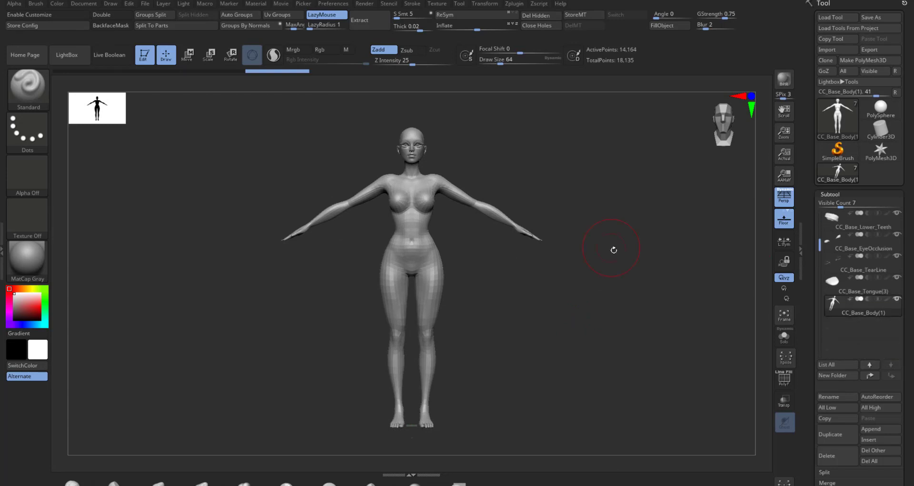
Use SubTool Master's Multi Append to add every mesh file in the 09022020_001 imports folder to the body tool
click(514, 4)
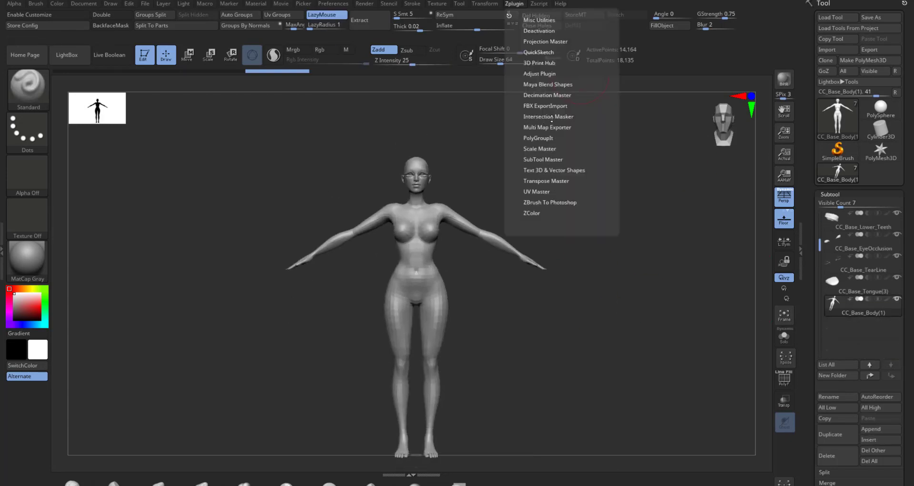
click(543, 159)
click(540, 196)
click(572, 107)
double_click(505, 213)
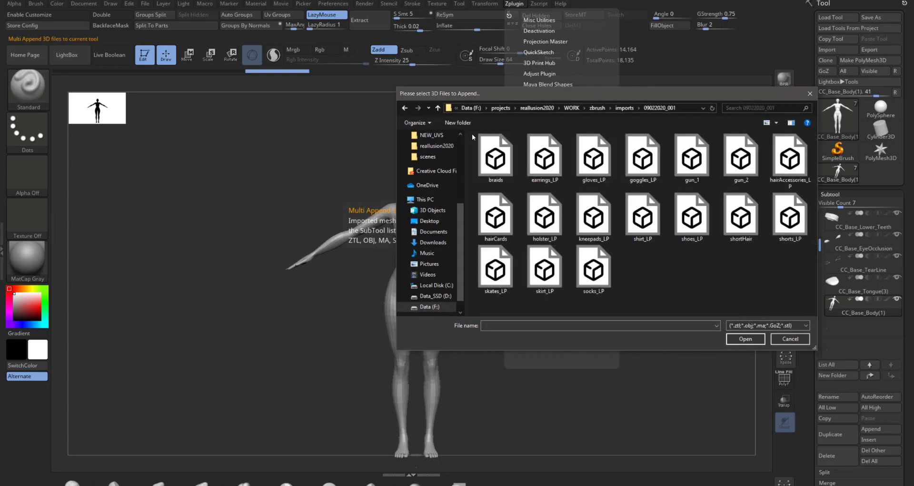
key(ctrl+a)
key(Return)
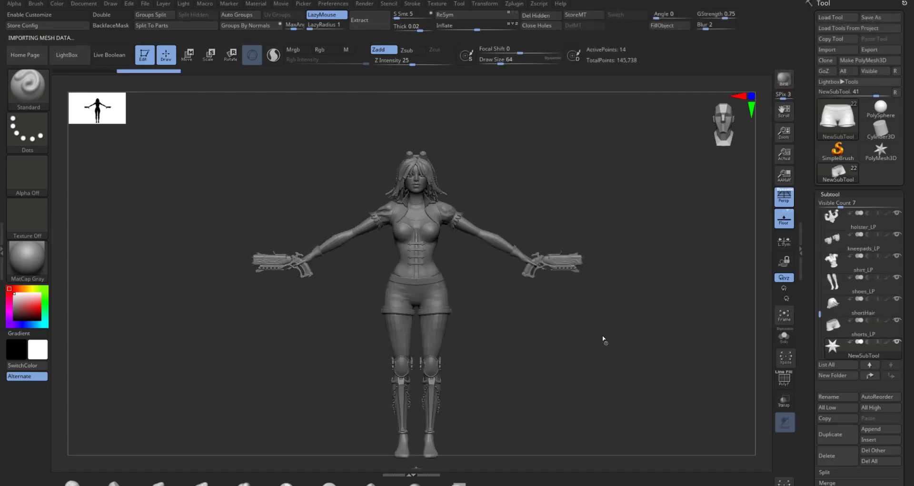
Switch to the Move brush and frame the whole character with its appended outfit
drag(557, 360, 559, 293)
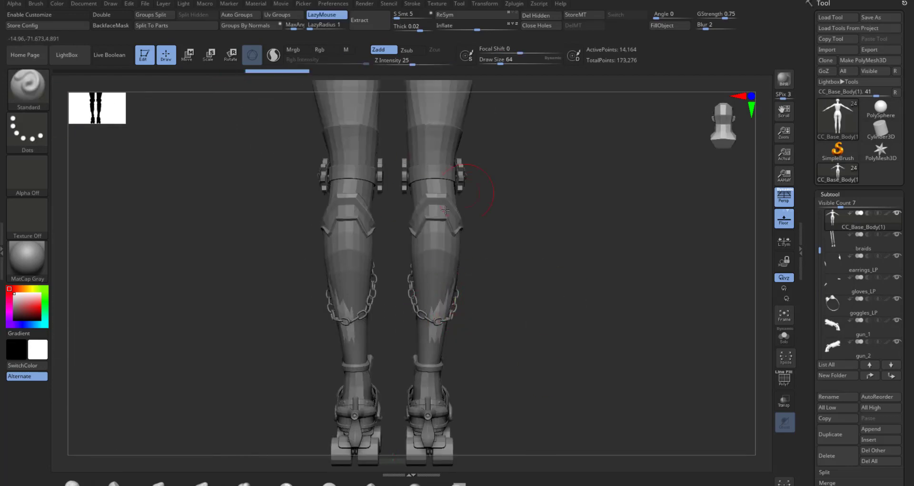
key(b)
key(m)
key(v)
drag(490, 329, 599, 351)
key(ctrl+shift+s)
click(784, 336)
key(f)
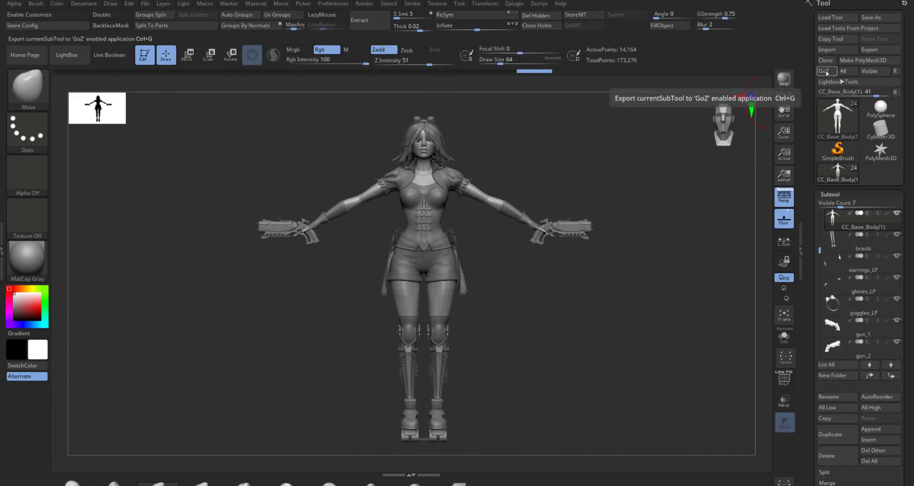
Send the dressed character back to Character Creator through GoZ, using the Update Mesh + Texture action template
click(828, 71)
click(521, 328)
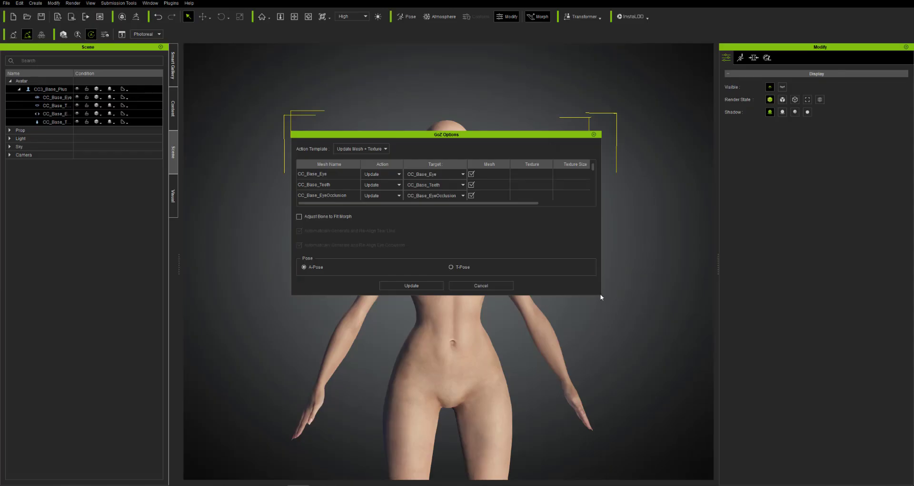
click(378, 135)
click(376, 148)
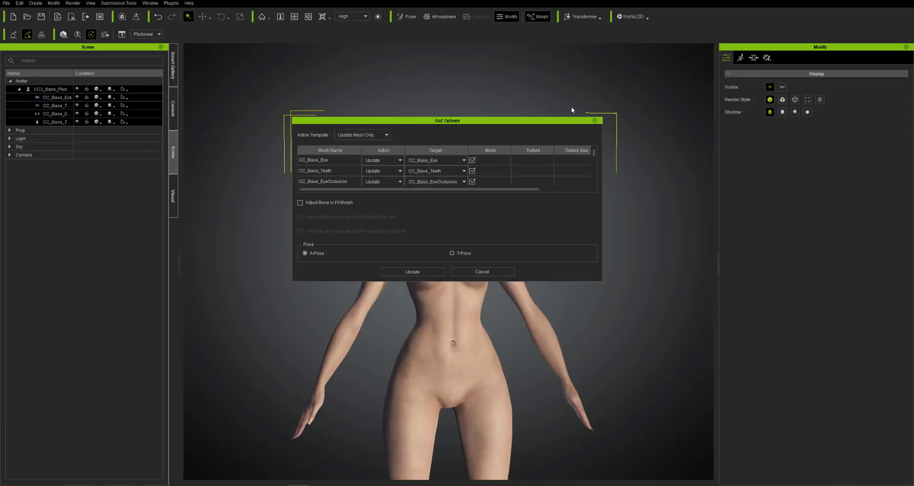
click(389, 135)
click(395, 143)
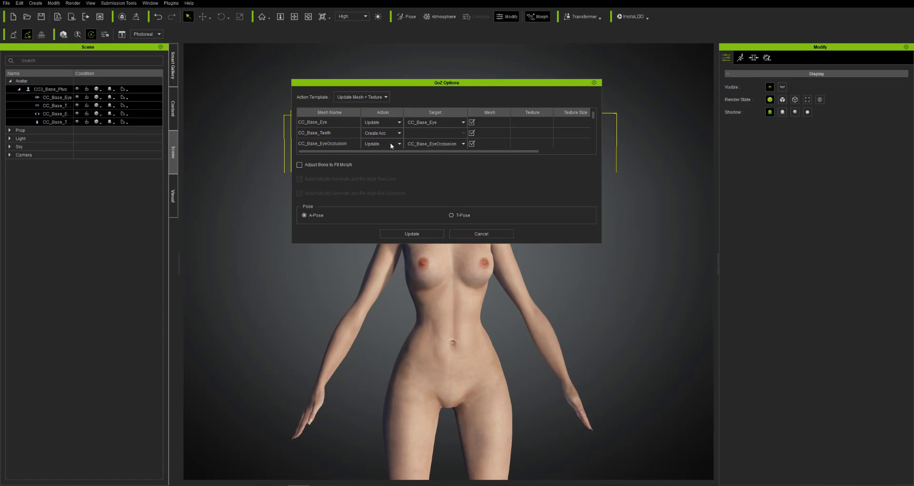
Update the avatar in A-Pose, creating the earrings, both guns and the holster as accessories and the other outfit meshes as cloth
scroll(590, 123, down, 1)
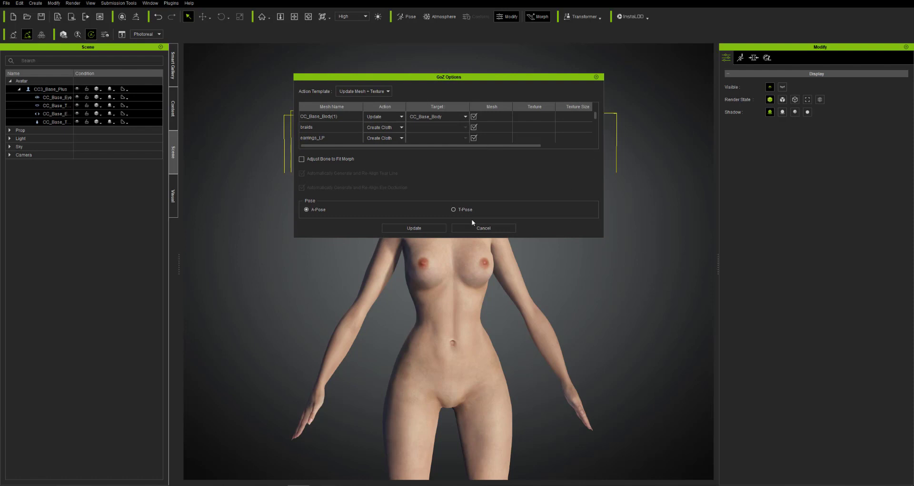
click(402, 138)
scroll(465, 142, down, 1)
scroll(596, 124, down, 2)
scroll(597, 122, down, 3)
scroll(596, 125, down, 2)
scroll(597, 127, down, 2)
scroll(595, 127, down, 3)
drag(599, 134, 601, 126)
click(413, 228)
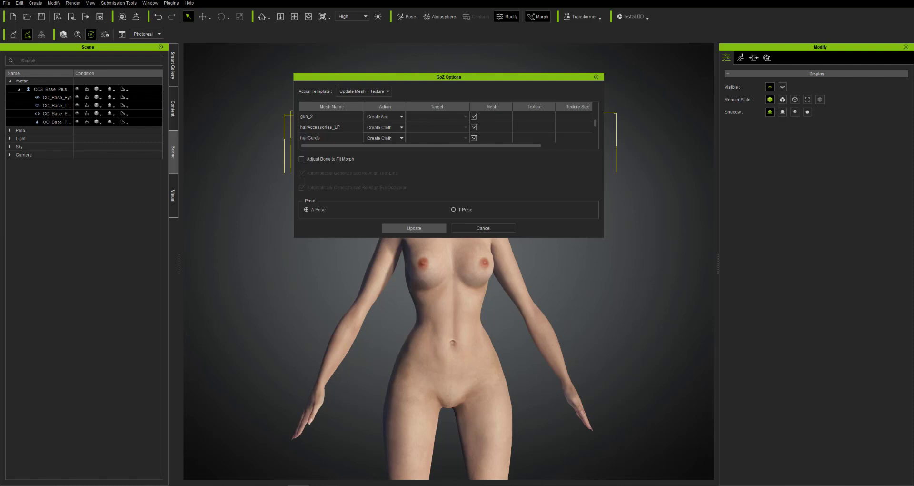
Attach the earrings_LP accessory to the CC_Base_Head bone without alignment, inheriting move, rotate and scale
right_drag(611, 283, 367, 383)
click(50, 204)
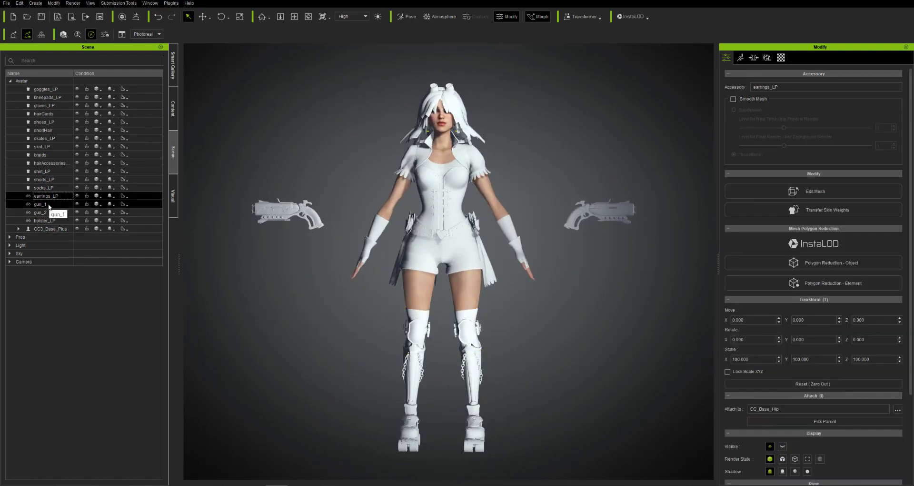
click(71, 196)
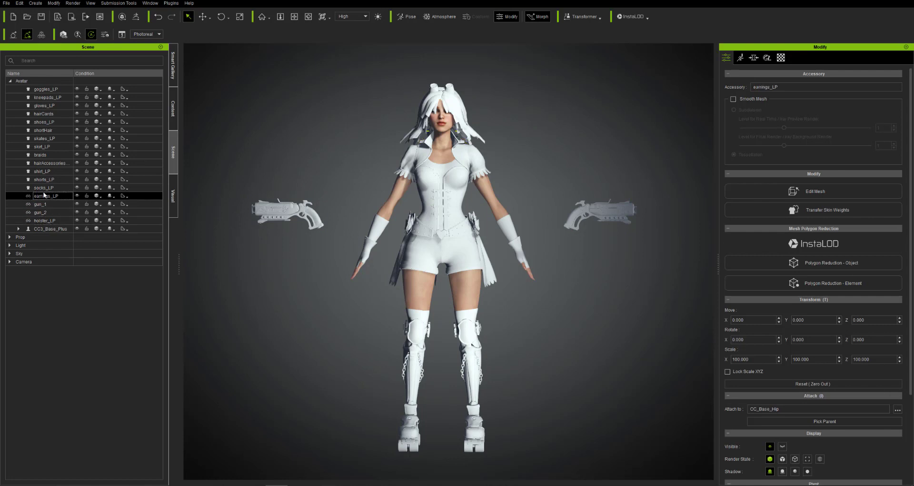
scroll(819, 285, down, 1)
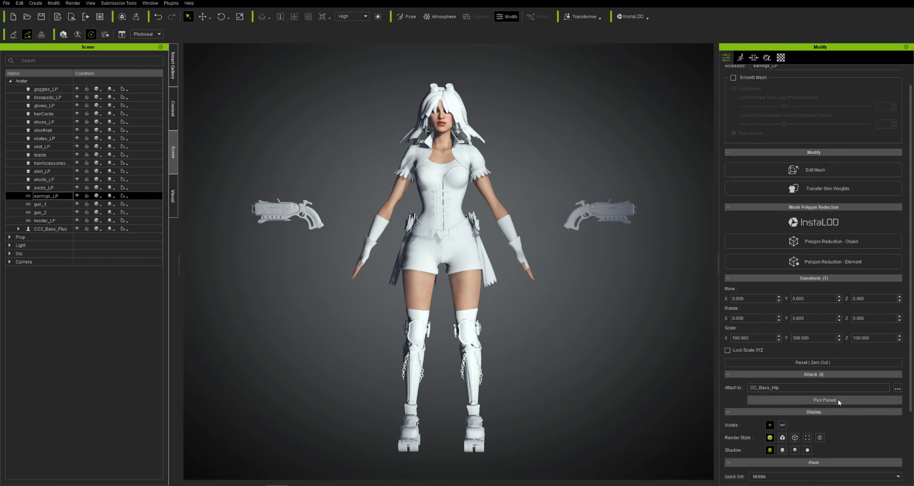
click(897, 388)
scroll(467, 225, down, 10)
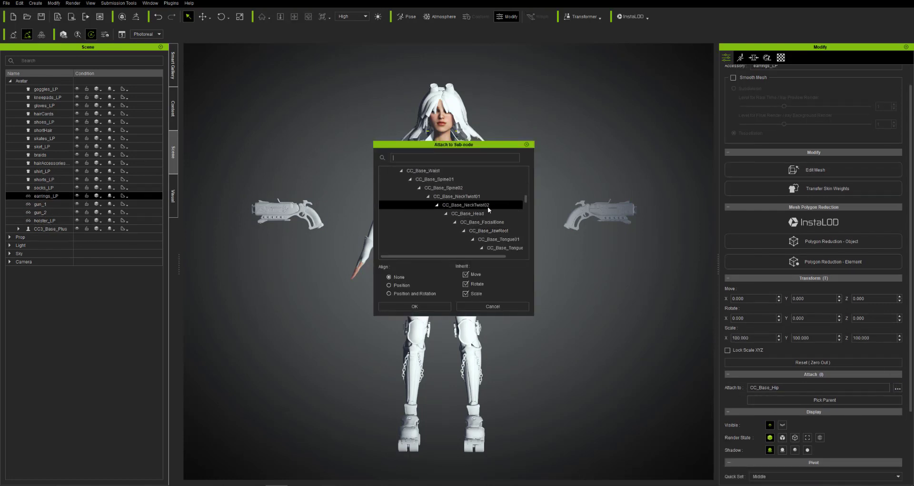
click(476, 213)
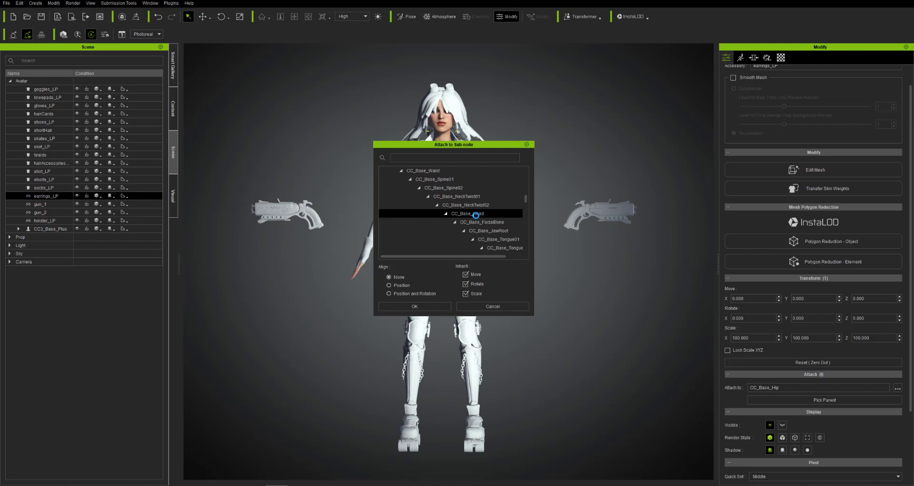
click(422, 308)
Choose the parent bone for the holster_LP accessory in the avatar's sub-node list
click(44, 214)
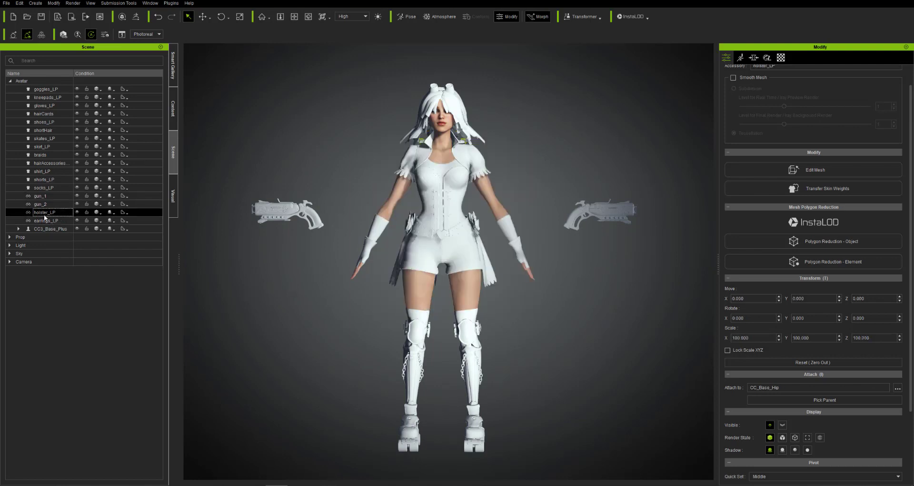
click(897, 387)
scroll(442, 221, down, 5)
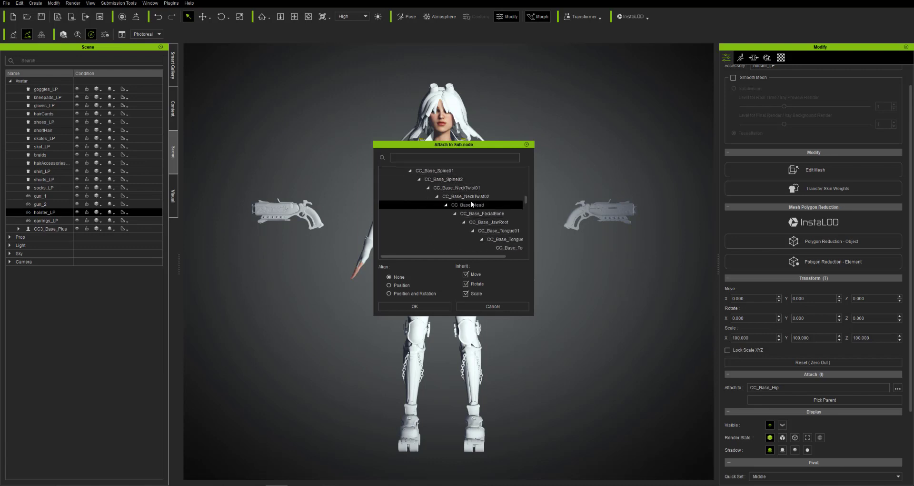
click(448, 181)
drag(457, 144, 544, 175)
scroll(571, 256, down, 2)
scroll(570, 257, down, 6)
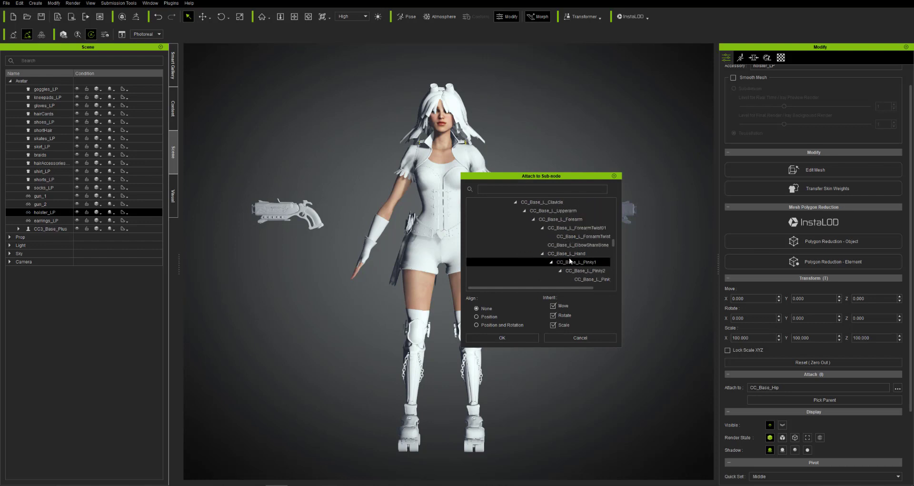
scroll(566, 248, up, 6)
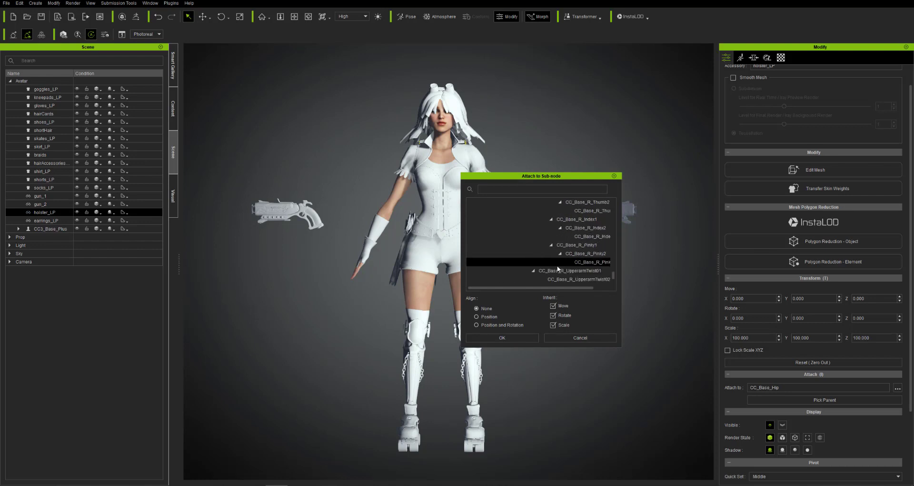